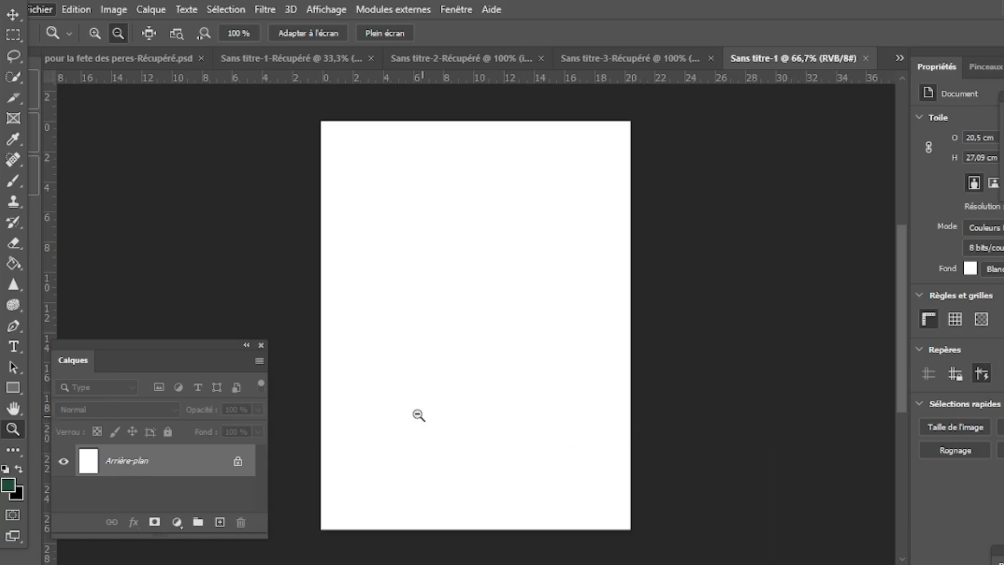
- Import and embed the image medium-shot-cute-couple-outdoors from the Téléchargements folder into the blank document
{"action": "left_click", "coordinate": [39, 9]}
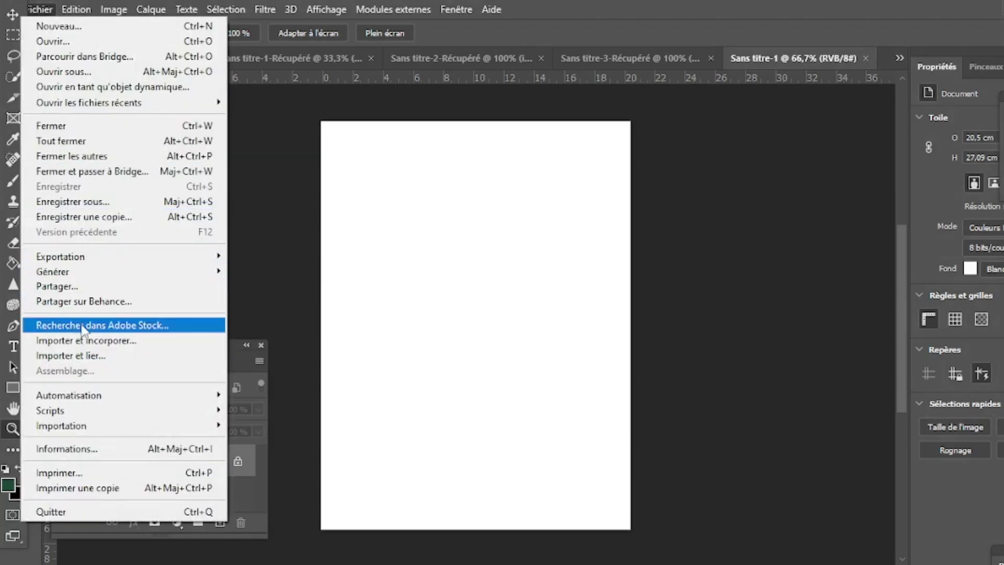
{"action": "left_click", "coordinate": [88, 340]}
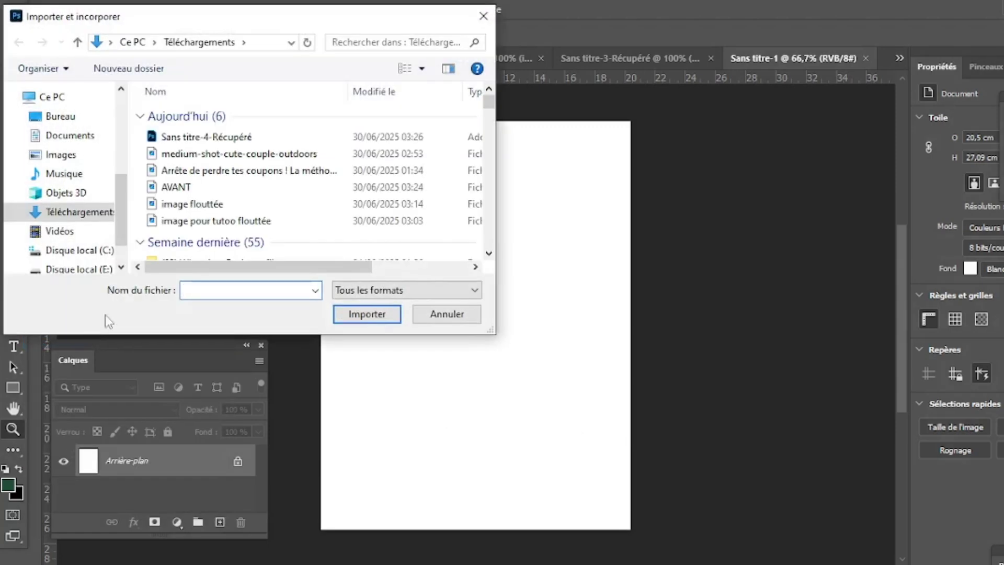
{"action": "left_click", "coordinate": [235, 154]}
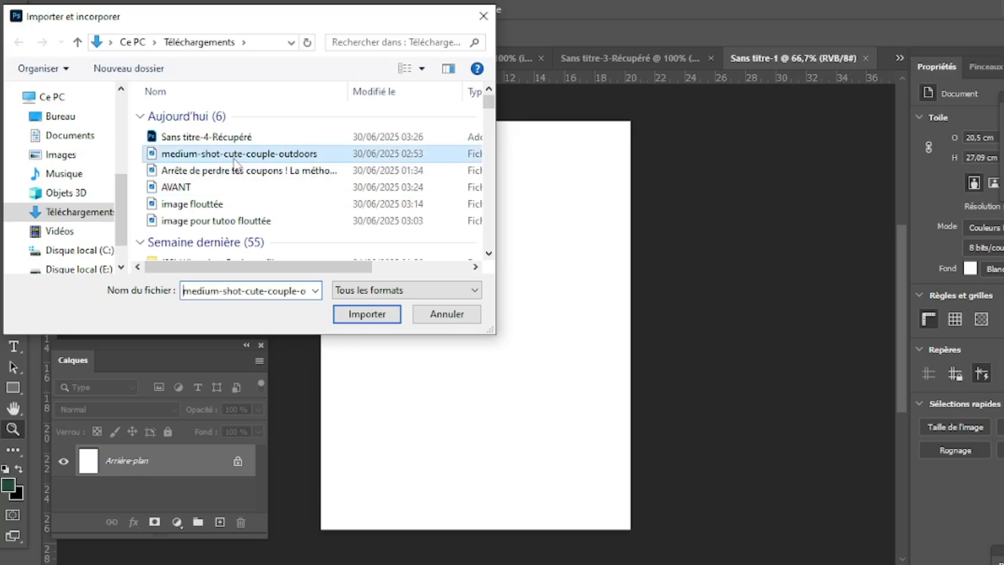
{"action": "left_click", "coordinate": [366, 315]}
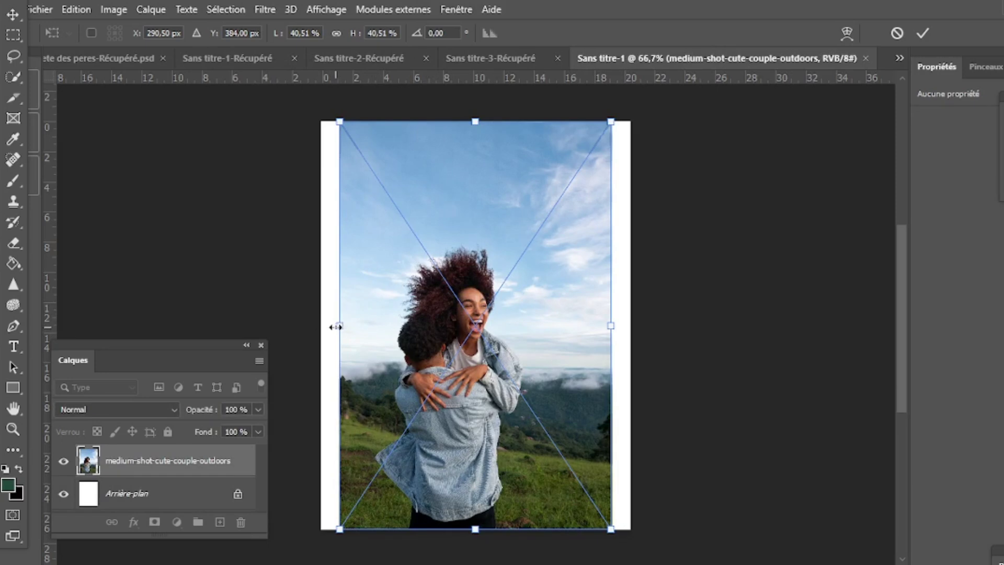
- Scale the placed couple photo to about 48% so it covers the whole canvas, and commit the transformation
{"action": "mouse_move", "coordinate": [337, 325]}
{"action": "left_mouse_down"}
{"action": "mouse_move", "coordinate": [312, 324]}
{"action": "mouse_move", "coordinate": [356, 325]}
{"action": "left_mouse_up"}
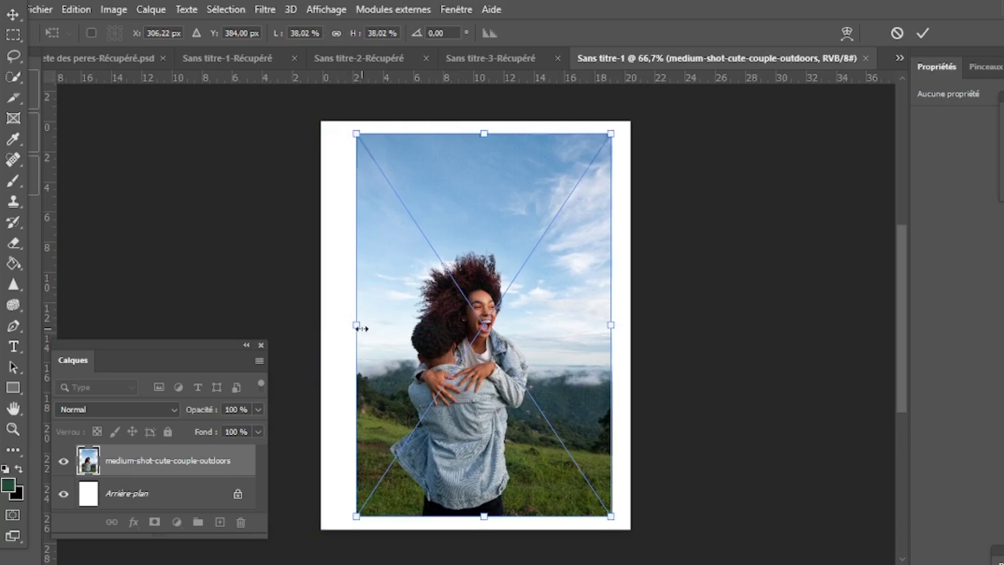
{"action": "left_click_drag", "start_coordinate": [355, 325], "coordinate": [314, 324]}
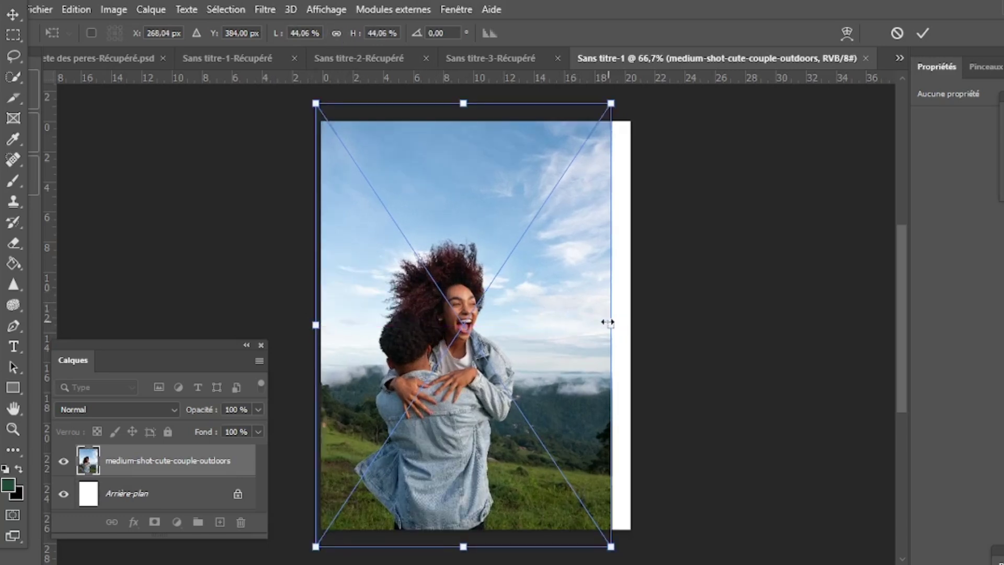
{"action": "left_click_drag", "start_coordinate": [612, 325], "coordinate": [635, 325]}
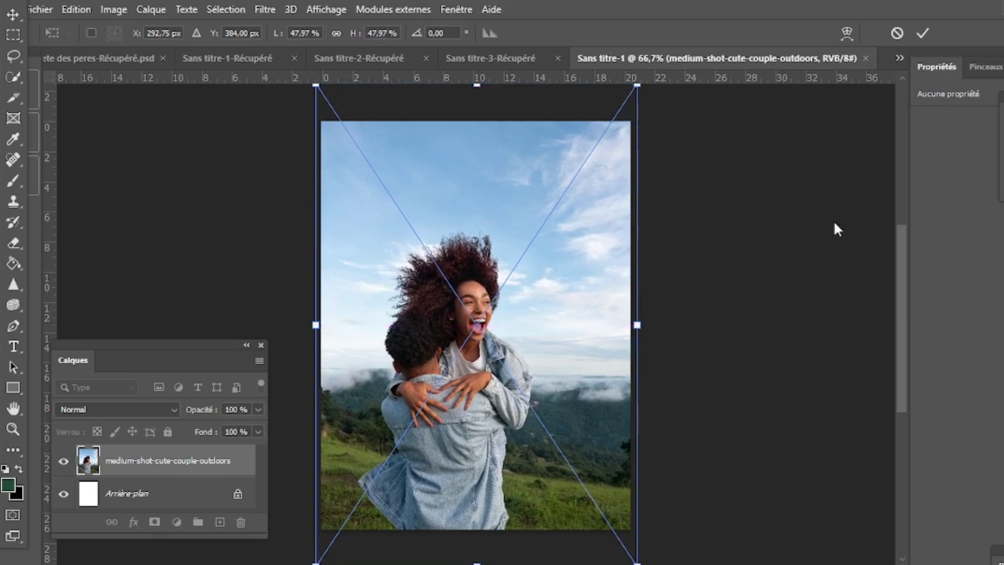
{"action": "left_click", "coordinate": [926, 32]}
{"action": "key", "text": "z"}
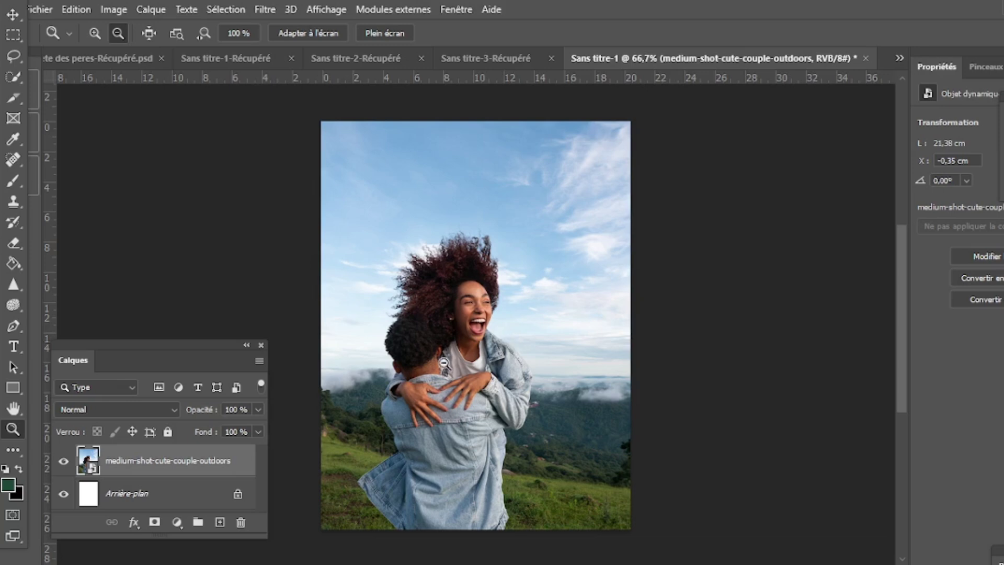
- Rename the placed photo's layer as "originale"
{"action": "double_click", "coordinate": [192, 461]}
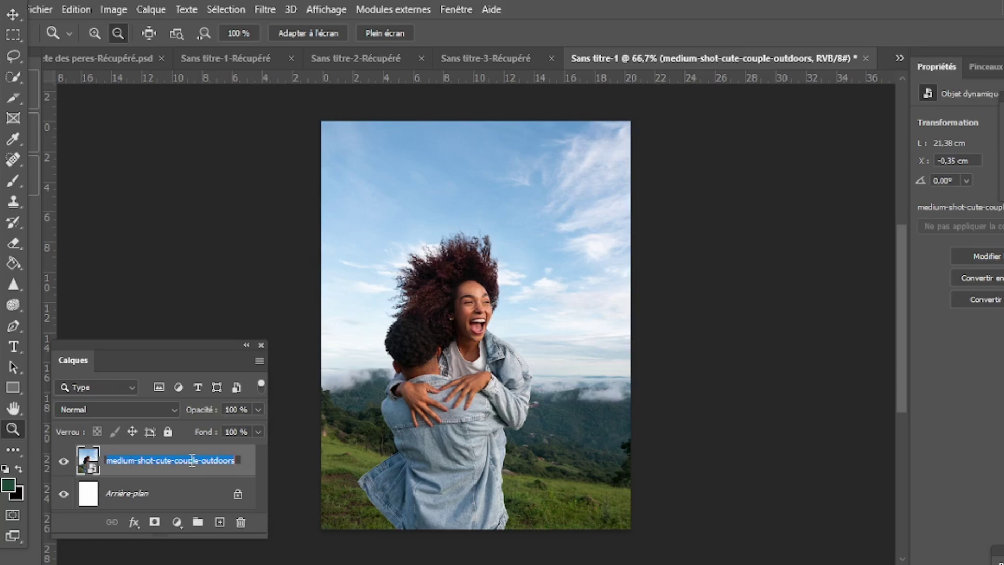
{"action": "type", "text": "ori"}
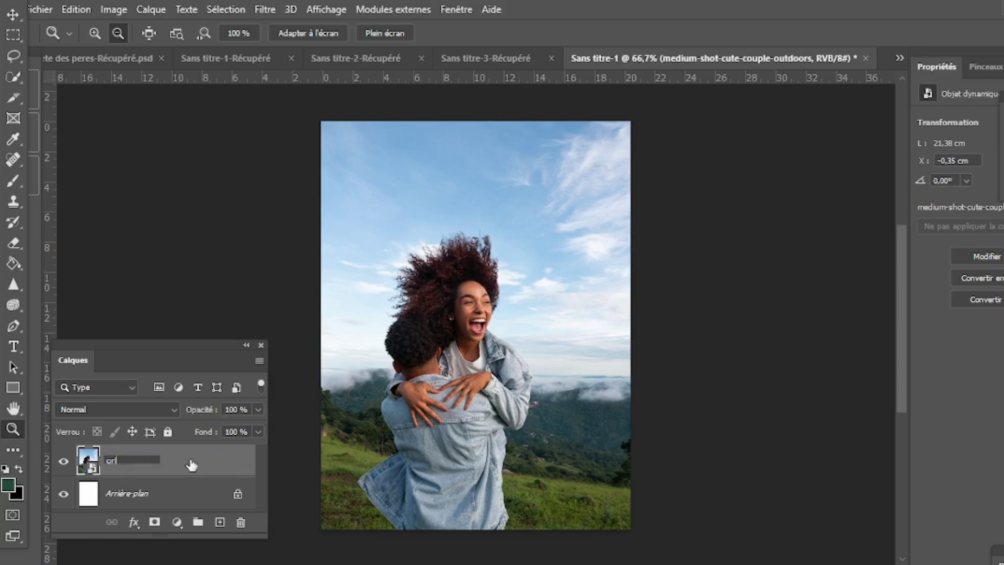
{"action": "type", "text": "dinale"}
{"action": "key", "text": "Return"}
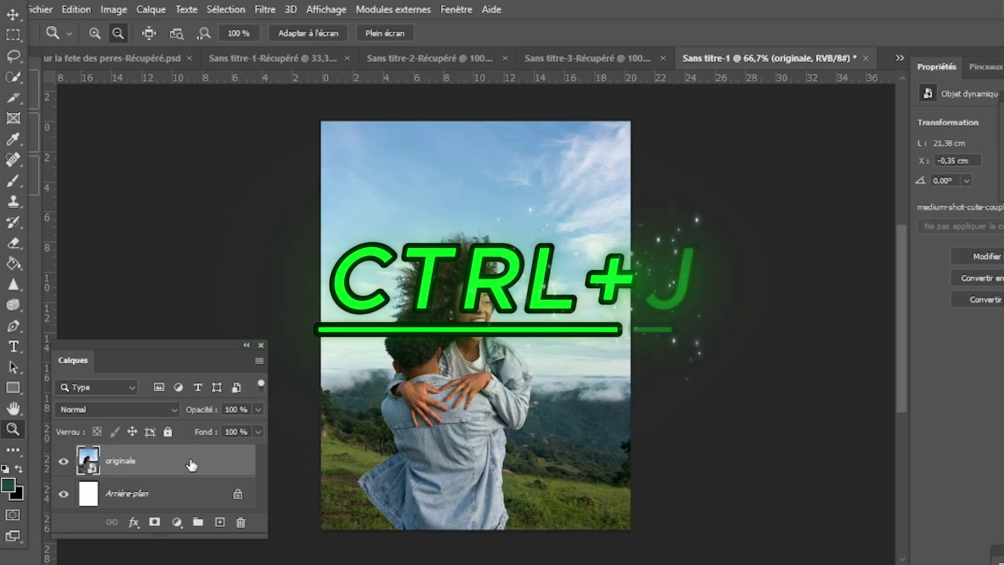
- Duplicate the originale layer and rename the duplicate as "copie1"
{"action": "key", "text": "ctrl+j"}
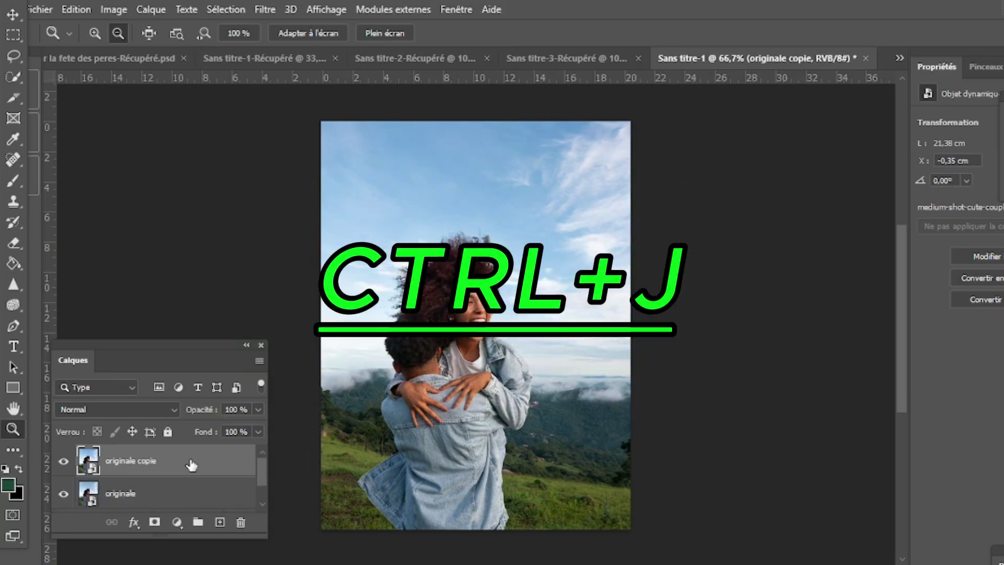
{"action": "double_click", "coordinate": [145, 460]}
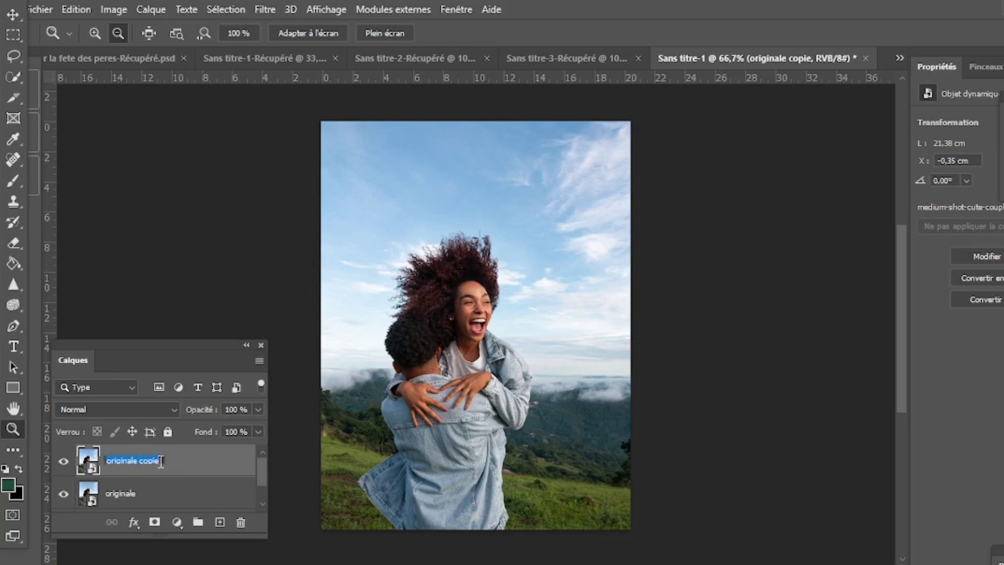
{"action": "left_click", "coordinate": [138, 461]}
{"action": "key", "text": "BackSpace"}
{"action": "key", "text": "BackSpace"}
{"action": "key", "text": "BackSpace"}
{"action": "key", "text": "BackSpace"}
{"action": "key", "text": "BackSpace"}
{"action": "key", "text": "BackSpace"}
{"action": "key", "text": "BackSpace"}
{"action": "key", "text": "BackSpace"}
{"action": "key", "text": "BackSpace"}
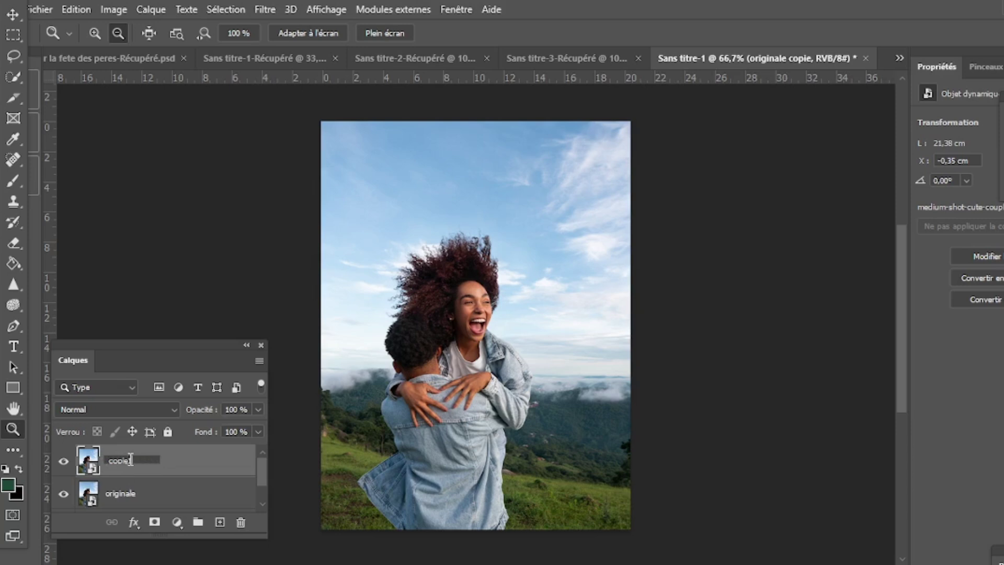
{"action": "type", "text": "1"}
{"action": "key", "text": "Return"}
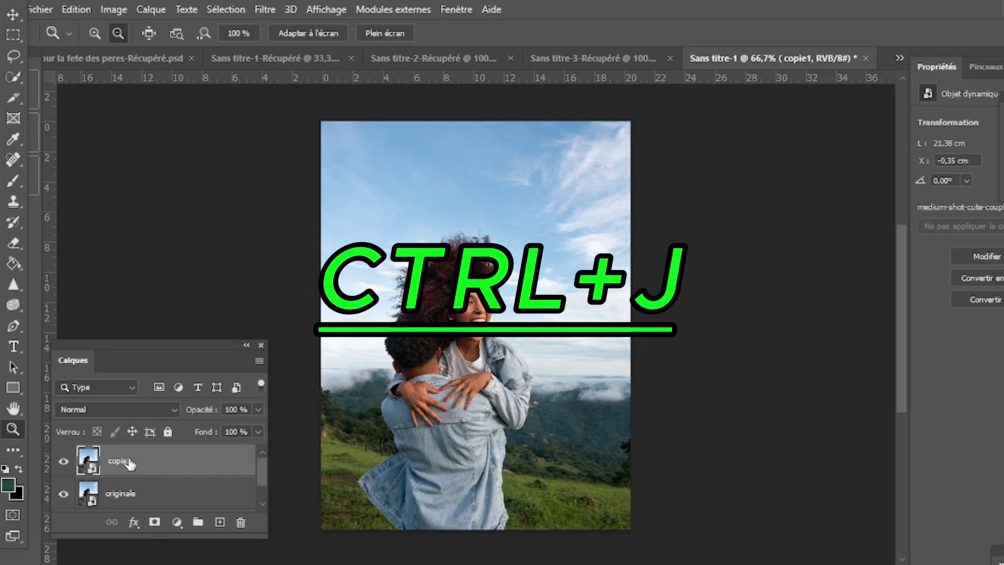
- Duplicate the copie1 layer and rename the new duplicate as "copie2"
{"action": "key", "text": "ctrl+j"}
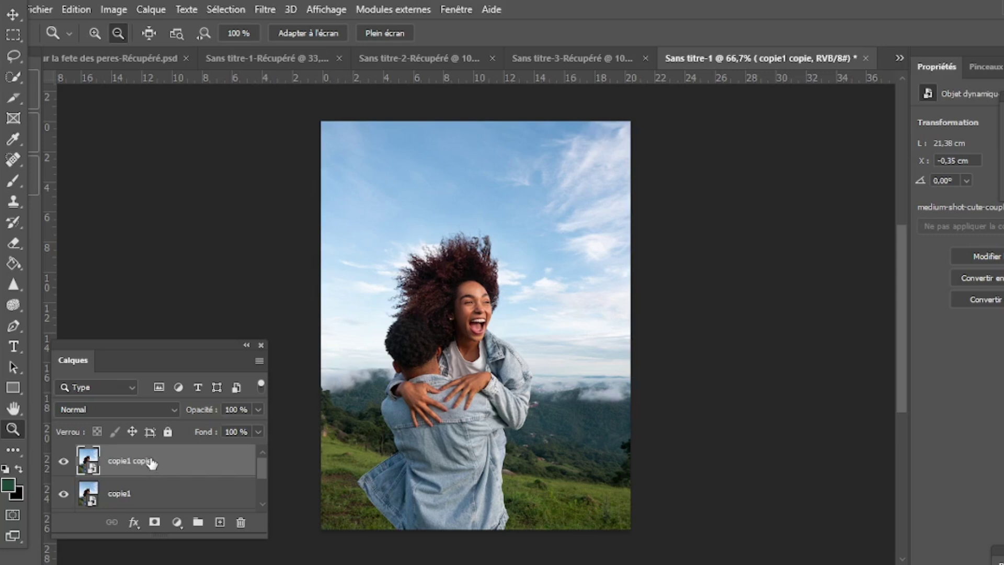
{"action": "double_click", "coordinate": [144, 461]}
{"action": "key", "text": "shift+Left"}
{"action": "key", "text": "shift+Left"}
{"action": "key", "text": "shift+Left"}
{"action": "key", "text": "shift+Left"}
{"action": "key", "text": "shift+Left"}
{"action": "key", "text": "shift+Left"}
{"action": "key", "text": "shift+Left"}
{"action": "type", "text": "2"}
{"action": "key", "text": "Return"}
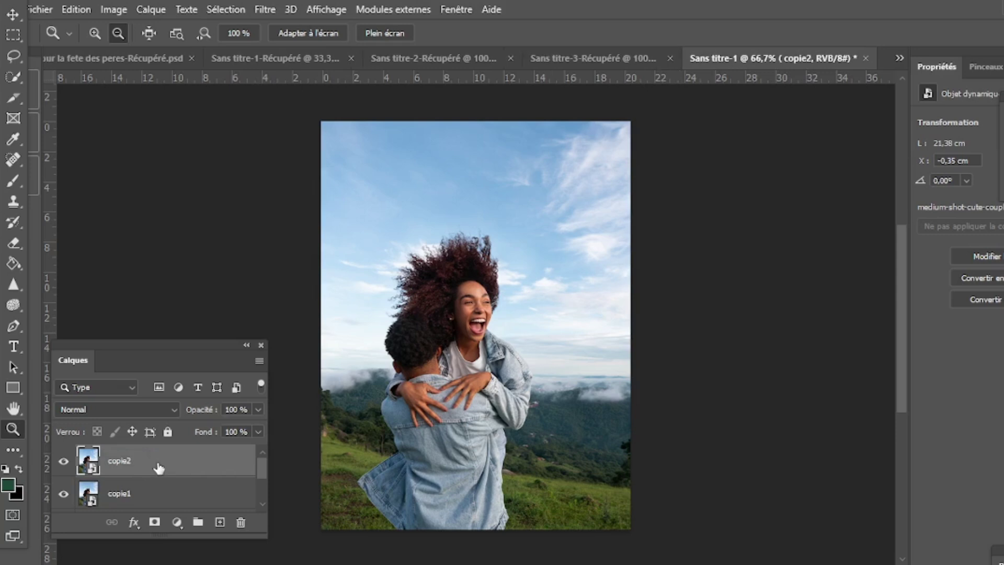
- Move the originale layer to the top of the layer stack, above copie2
{"action": "scroll", "coordinate": [159, 467], "scroll_direction": "down", "scroll_amount": 2}
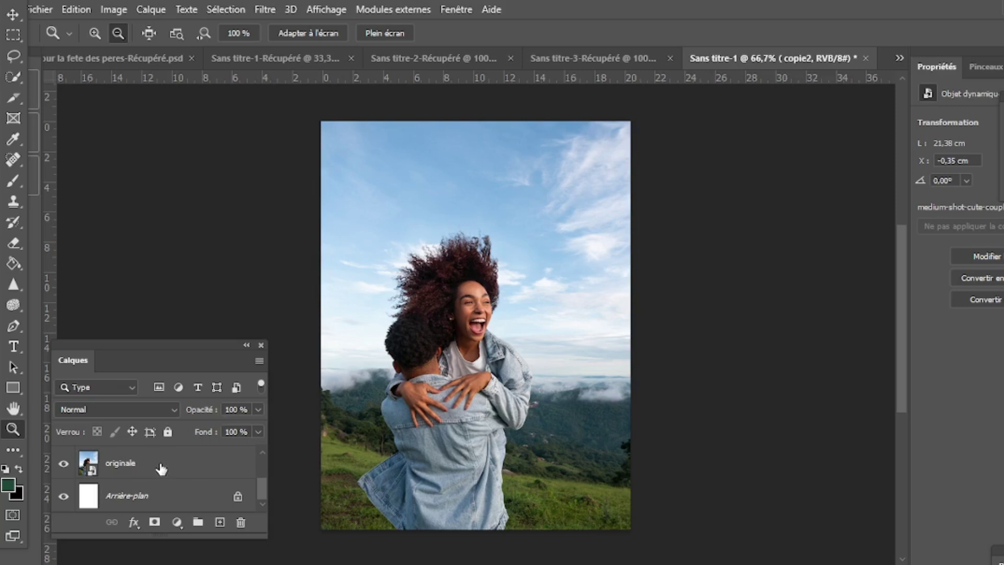
{"action": "left_click", "coordinate": [161, 469]}
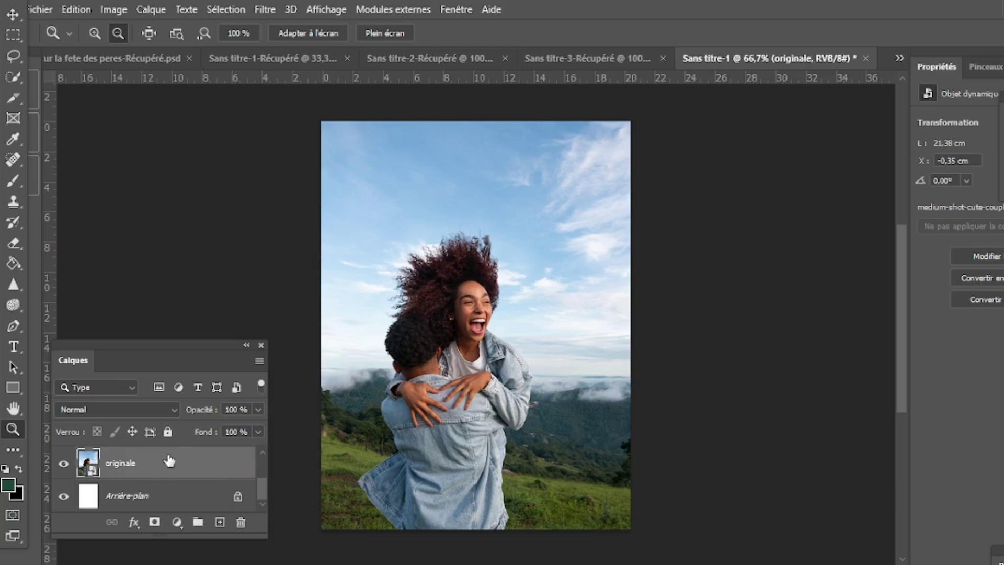
{"action": "left_click_drag", "start_coordinate": [168, 460], "coordinate": [151, 483]}
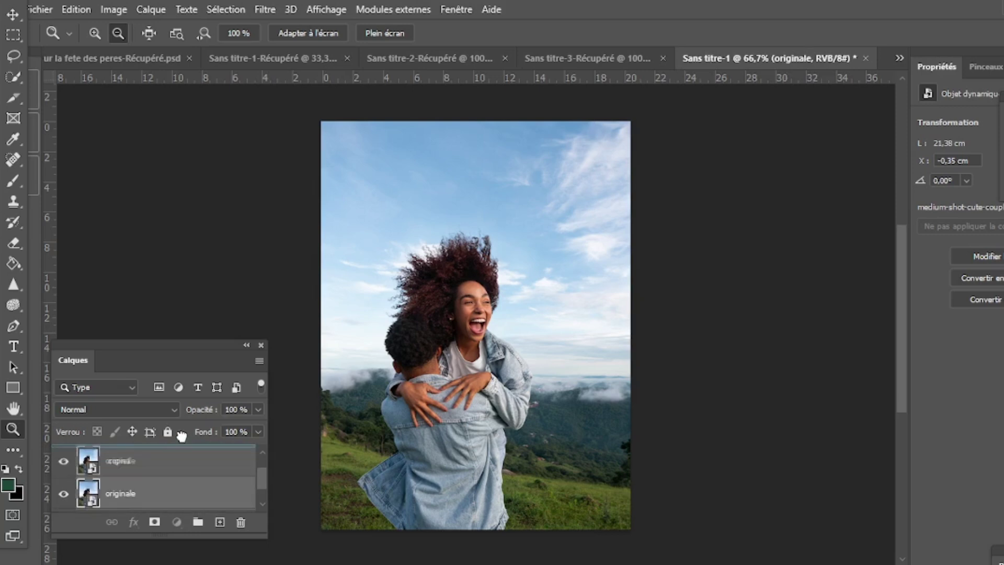
{"action": "scroll", "coordinate": [142, 473], "scroll_direction": "down", "scroll_amount": 1}
{"action": "left_click", "coordinate": [139, 481]}
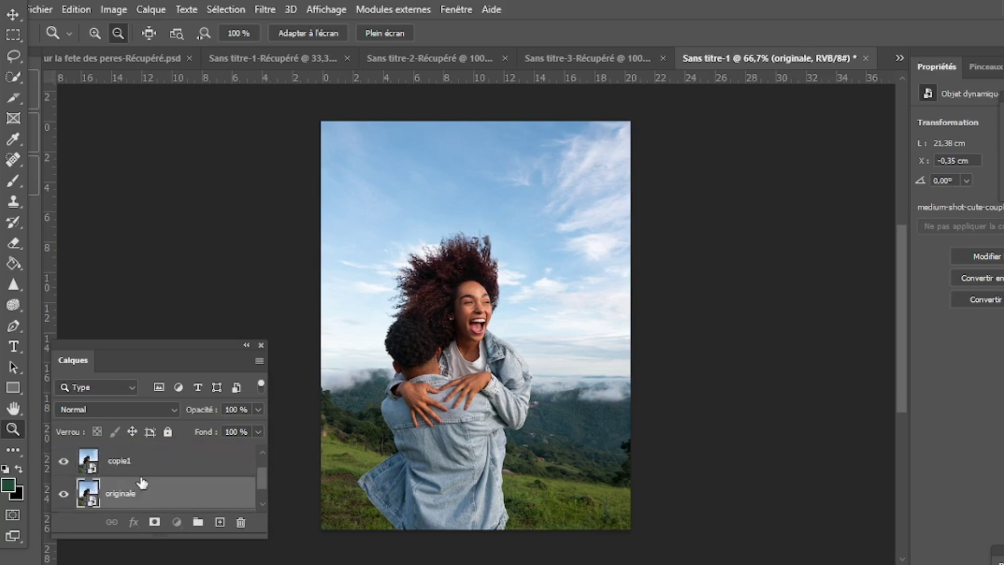
{"action": "left_click_drag", "start_coordinate": [135, 488], "coordinate": [166, 455]}
{"action": "scroll", "coordinate": [145, 475], "scroll_direction": "up", "scroll_amount": 1}
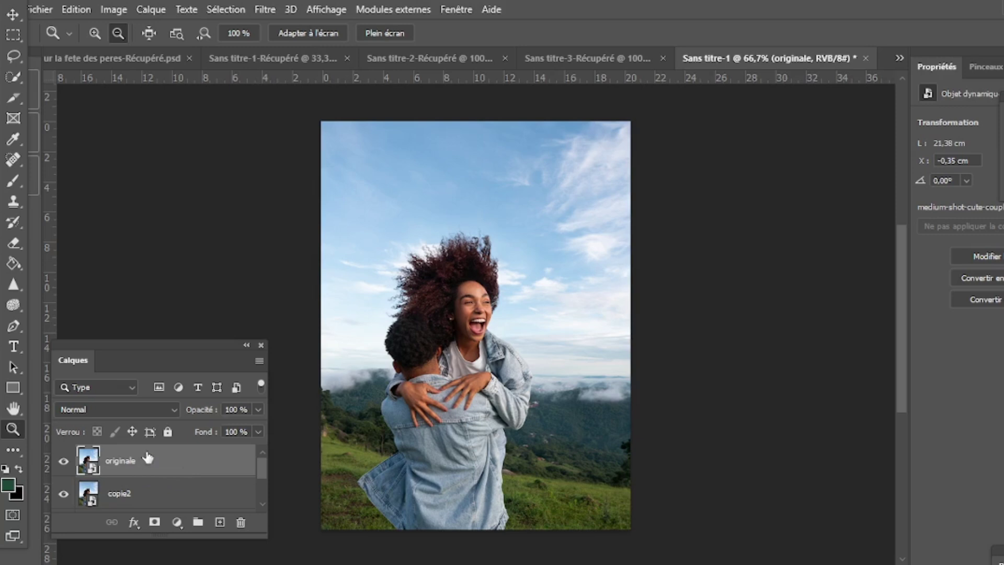
- Select the couple with the automatic subject selection and add a layer mask from it to the originale layer
{"action": "left_click", "coordinate": [232, 10]}
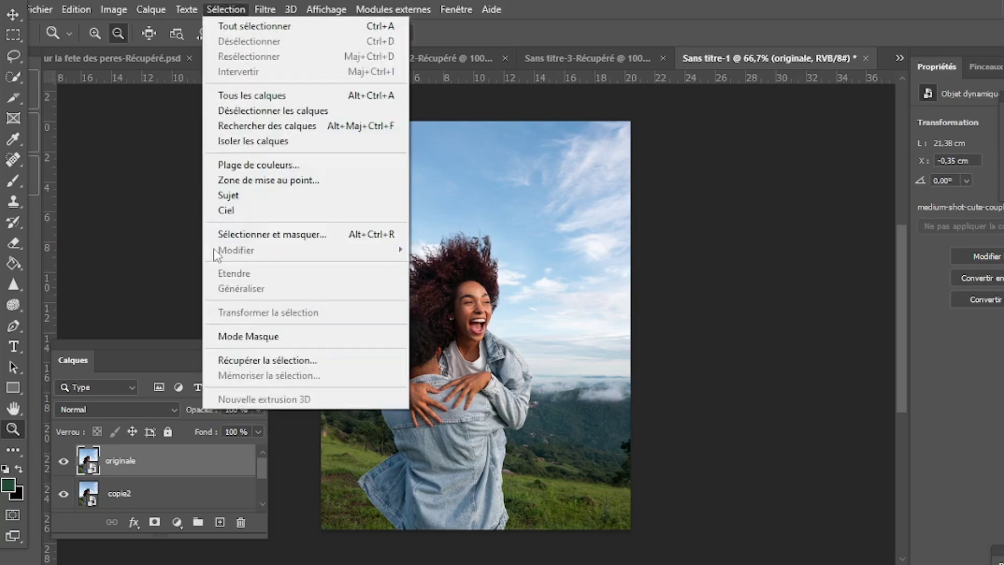
{"action": "left_click", "coordinate": [229, 195]}
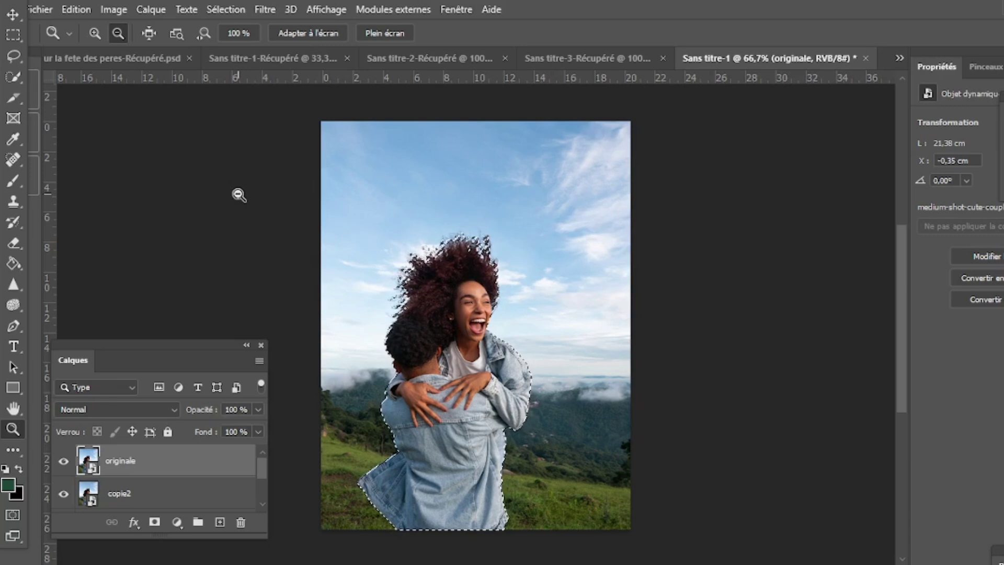
{"action": "left_click", "coordinate": [154, 523]}
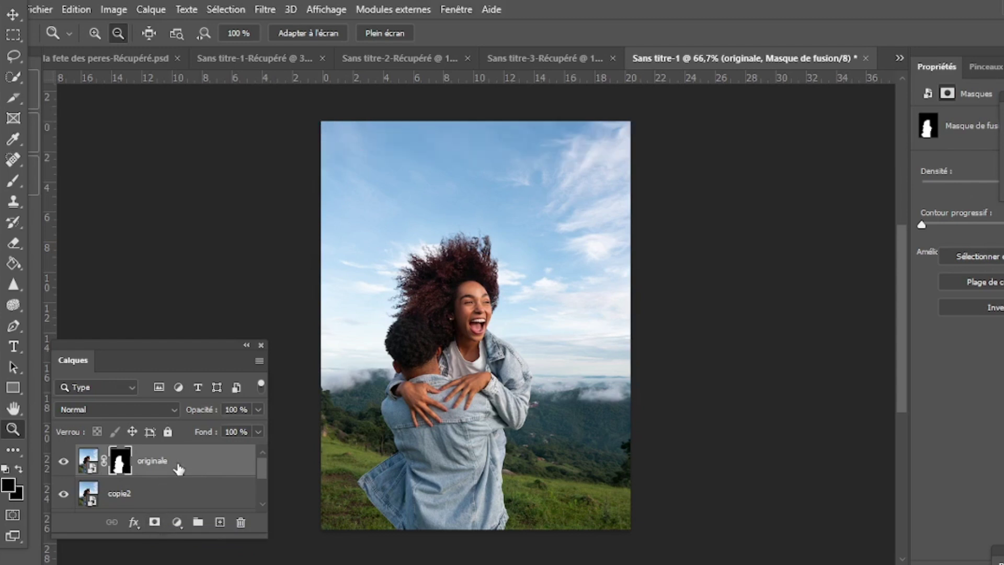
- Start a Gaussian blur on the copie2 layer, try different radii and set the radius to about 34.6 pixels
{"action": "scroll", "coordinate": [178, 470], "scroll_direction": "down", "scroll_amount": 1}
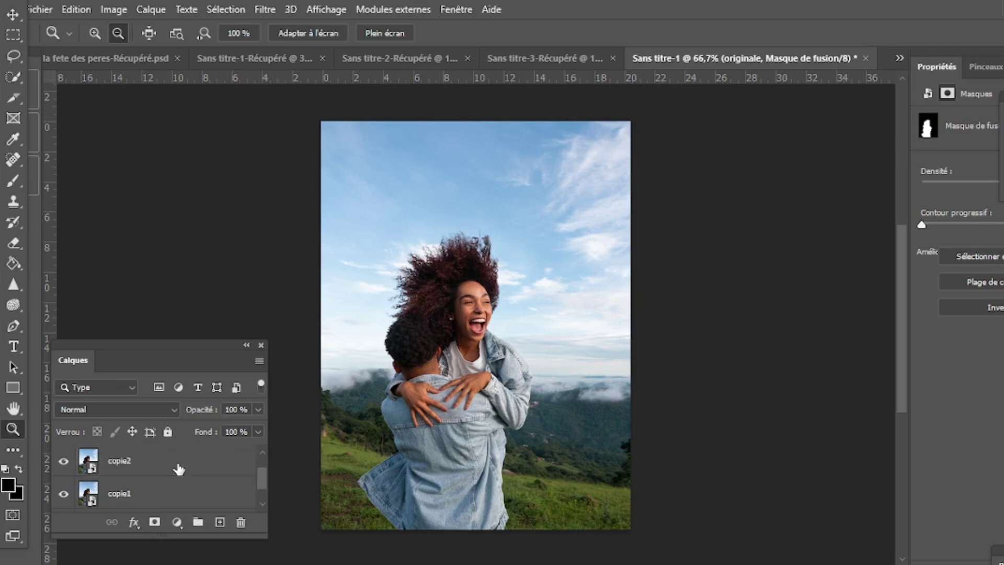
{"action": "left_click", "coordinate": [174, 467]}
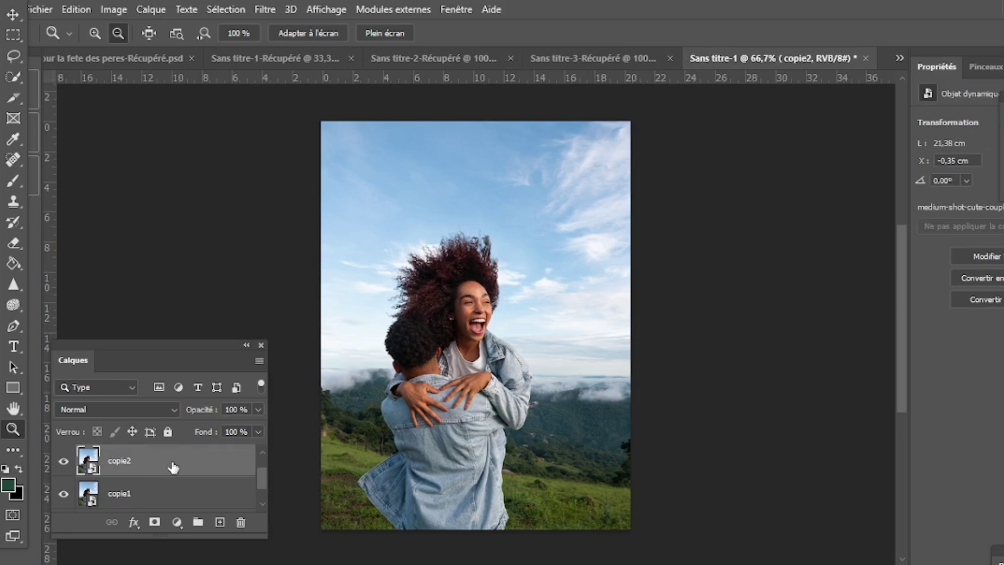
{"action": "left_click", "coordinate": [266, 9]}
{"action": "mouse_move", "coordinate": [332, 261]}
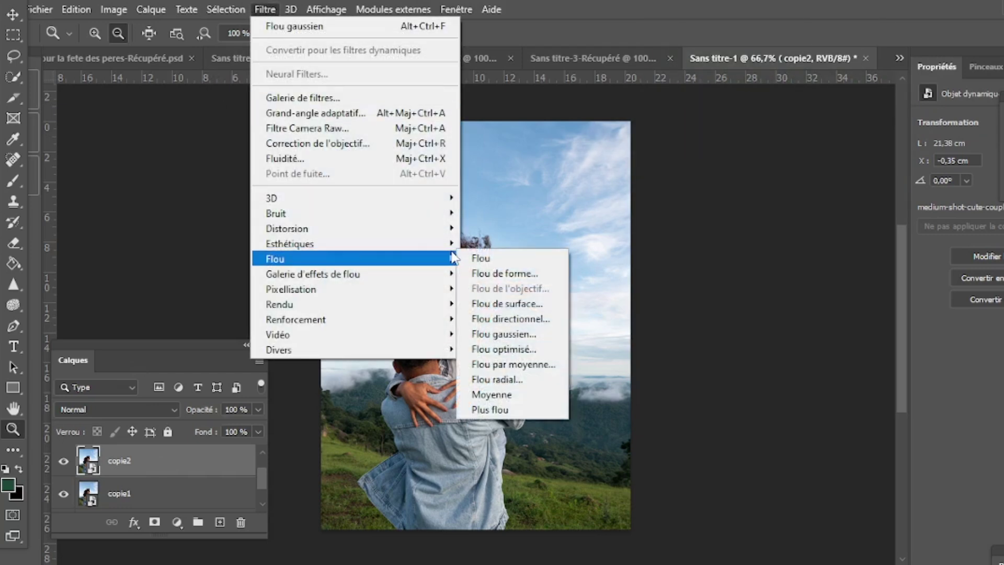
{"action": "left_click", "coordinate": [513, 335]}
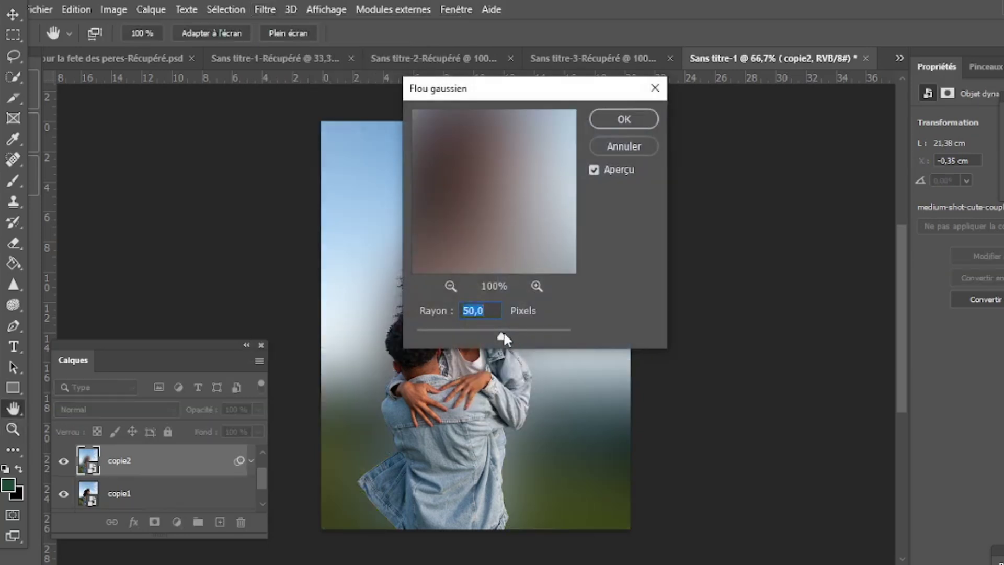
{"action": "type", "text": "2"}
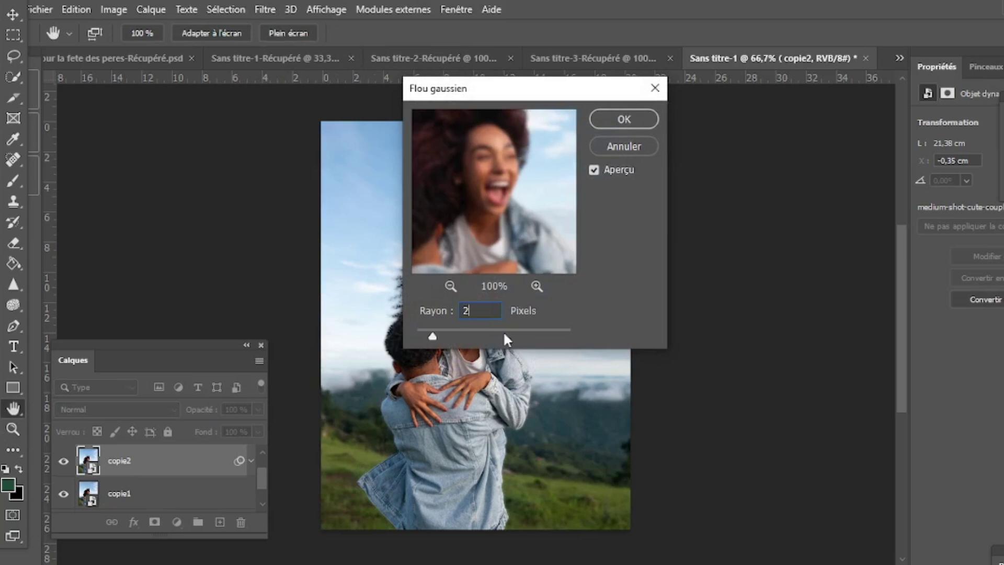
{"action": "key", "text": "BackSpace"}
{"action": "type", "text": "2.5"}
{"action": "left_click", "coordinate": [446, 336]}
{"action": "left_click", "coordinate": [543, 242]}
{"action": "left_click_drag", "start_coordinate": [519, 336], "coordinate": [422, 338]}
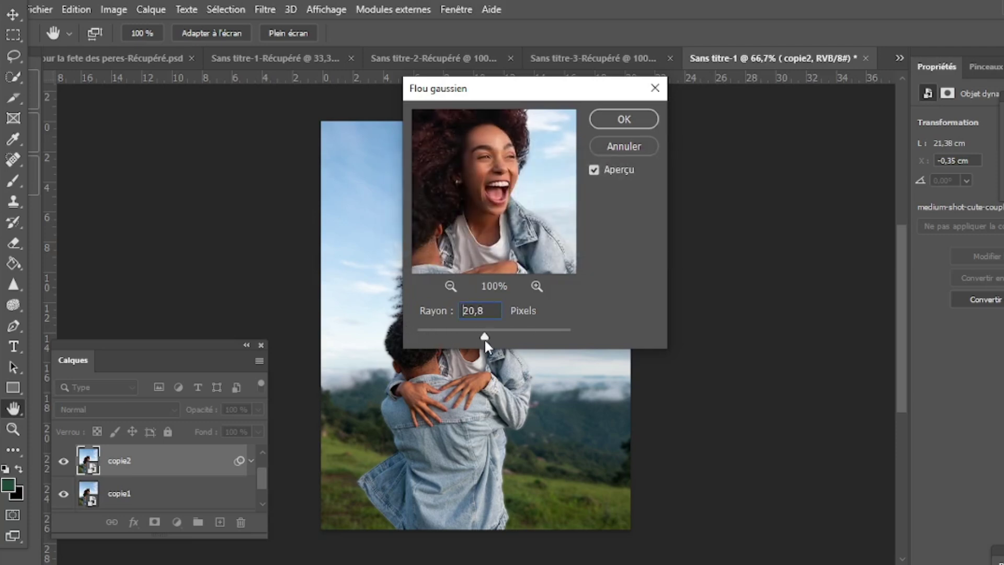
{"action": "mouse_move", "coordinate": [485, 340]}
{"action": "left_mouse_down"}
{"action": "mouse_move", "coordinate": [516, 347]}
{"action": "mouse_move", "coordinate": [468, 332]}
{"action": "mouse_move", "coordinate": [520, 338]}
{"action": "mouse_move", "coordinate": [492, 328]}
{"action": "left_mouse_up"}
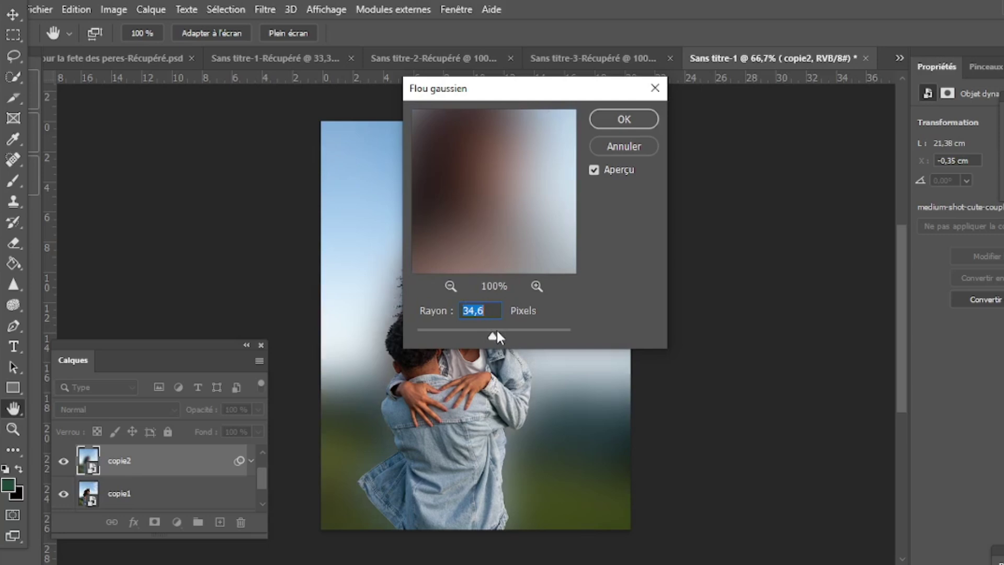